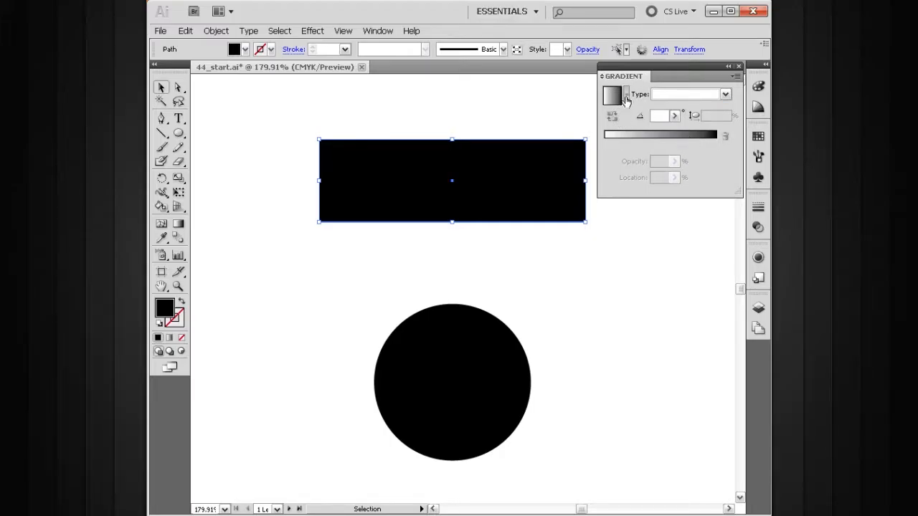
- Browse the gradient presets and fill the black rectangle with a Linear gradient from white to black
click(625, 98)
drag(719, 133, 723, 190)
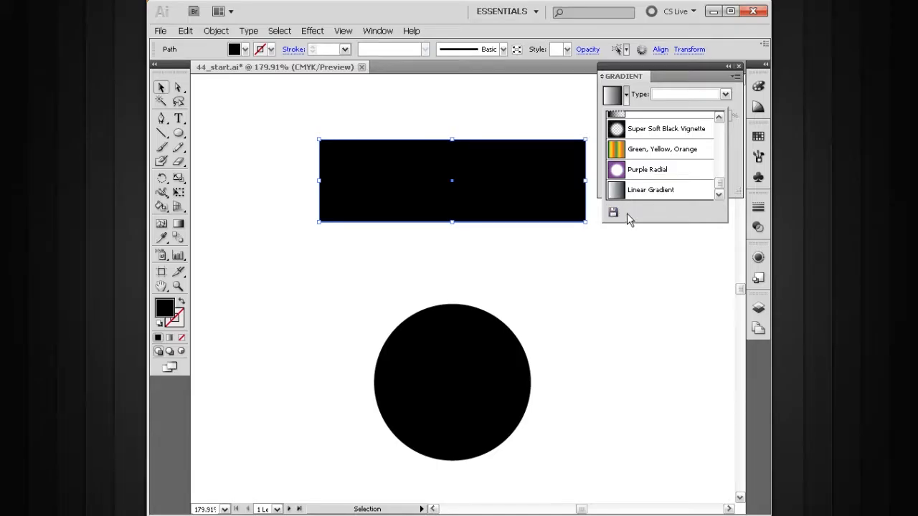
click(642, 92)
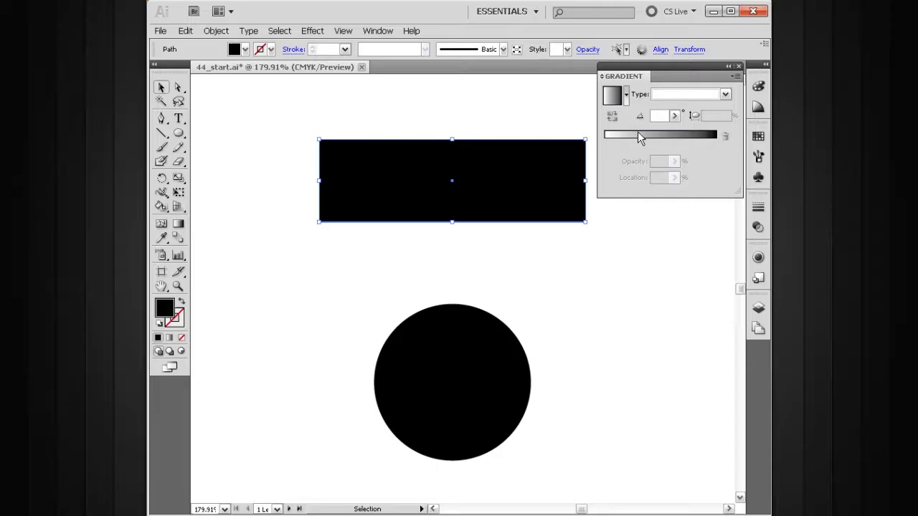
click(664, 98)
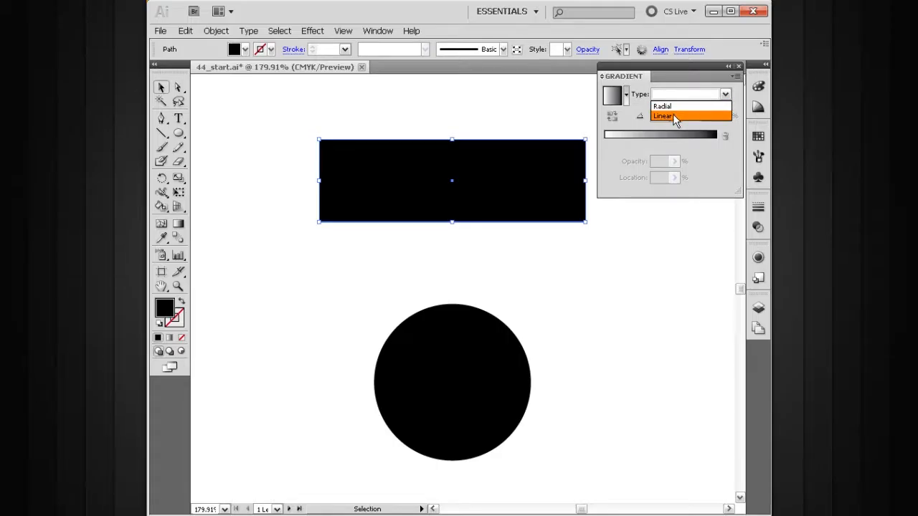
click(674, 122)
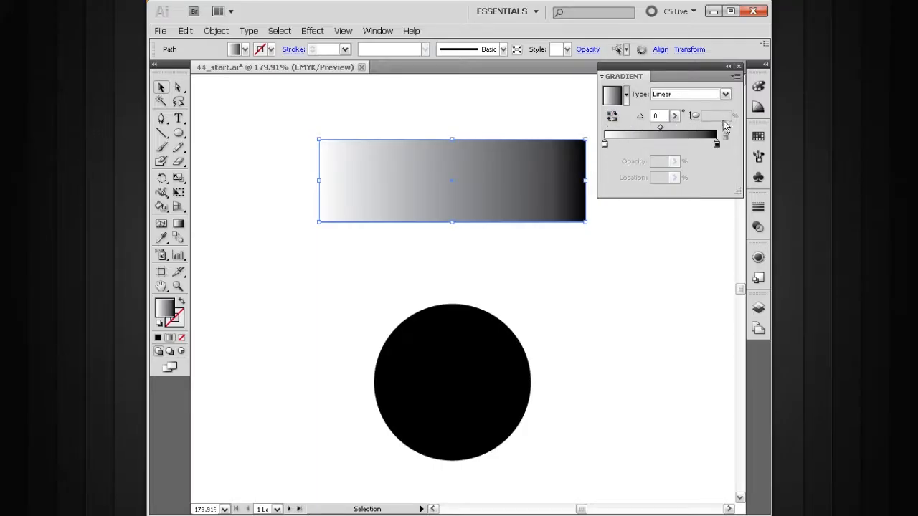
- Reverse the rectangle's gradient and restore it, and try gradient angles of 120 and 42 degrees
click(613, 119)
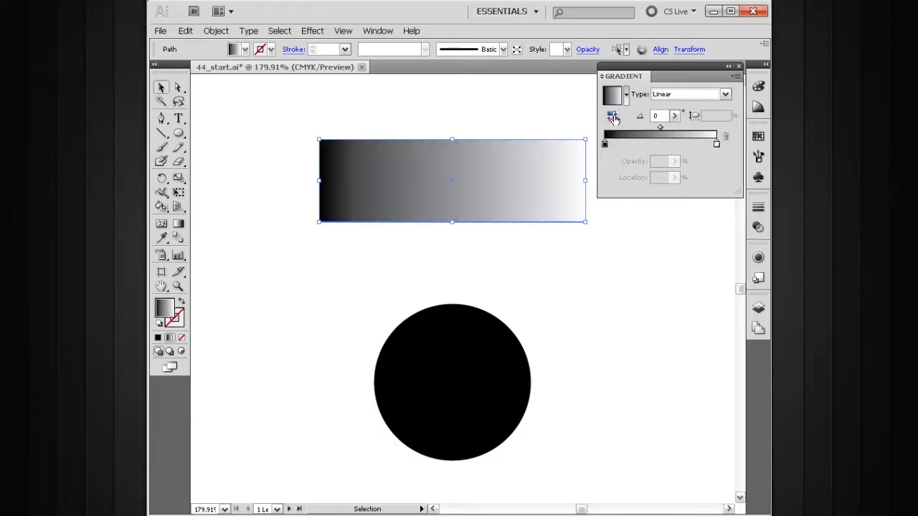
click(613, 119)
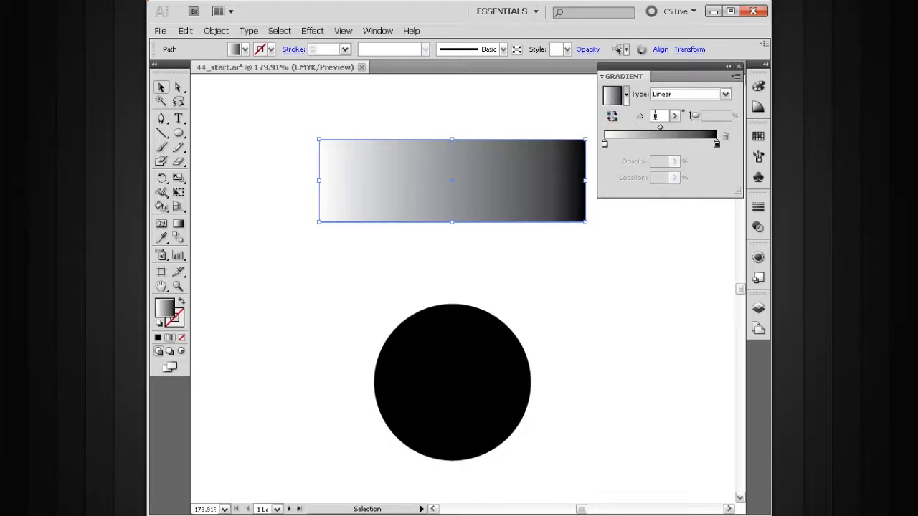
click(674, 115)
drag(639, 130, 658, 140)
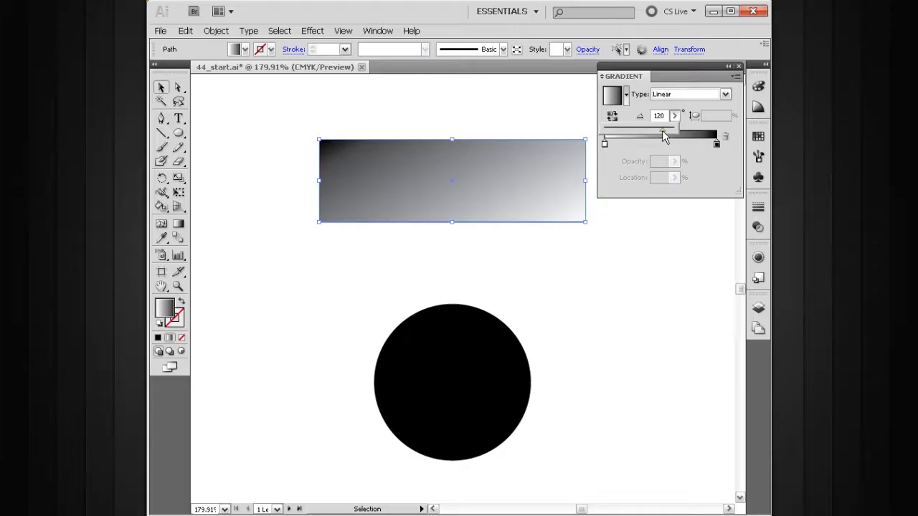
drag(663, 137, 646, 131)
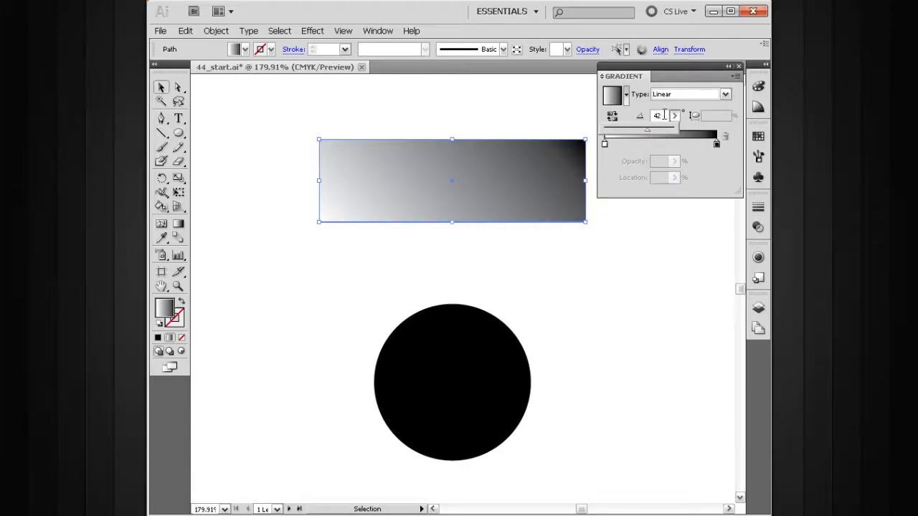
- Set the rectangle's gradient angle to 50 degrees and return it to 0 degrees
click(655, 116)
drag(661, 114, 651, 121)
text(50)
key(Return)
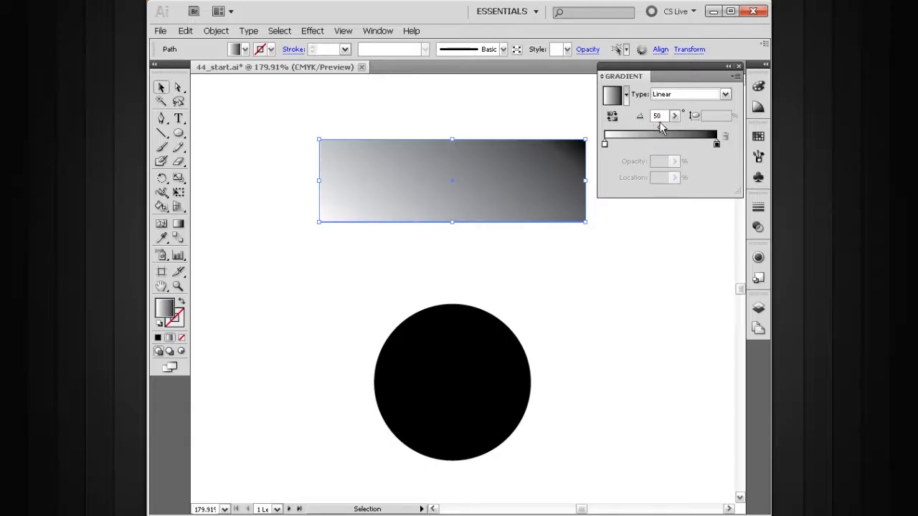
drag(664, 115, 651, 118)
text(0)
key(Return)
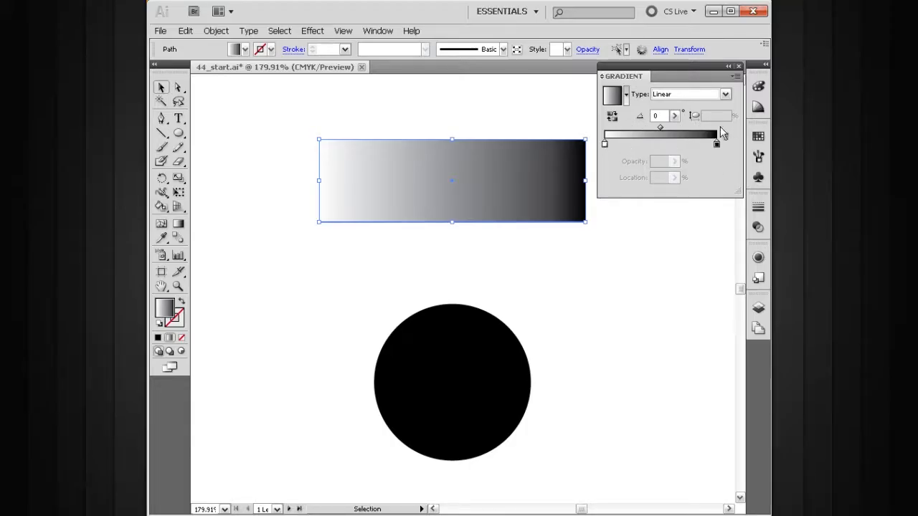
- Shift the midpoint between the white and black stops to 80% and return it to the center
click(604, 144)
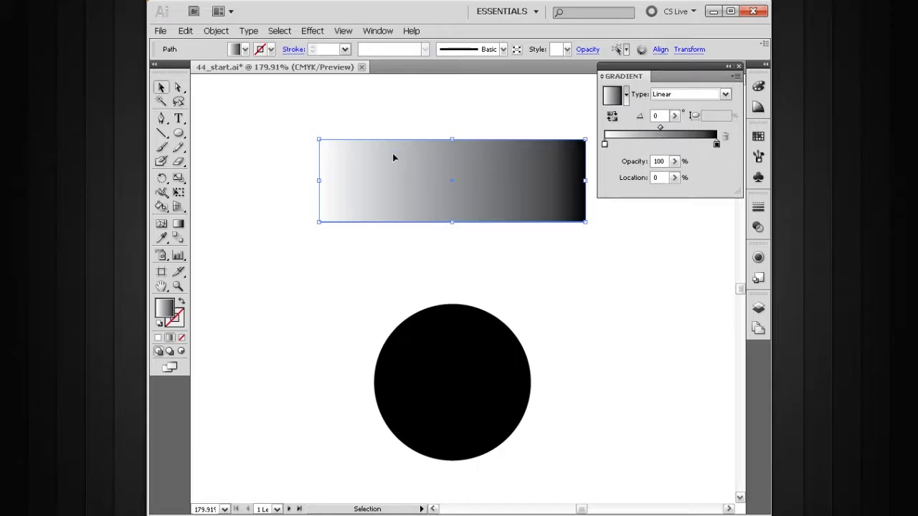
drag(660, 130, 695, 134)
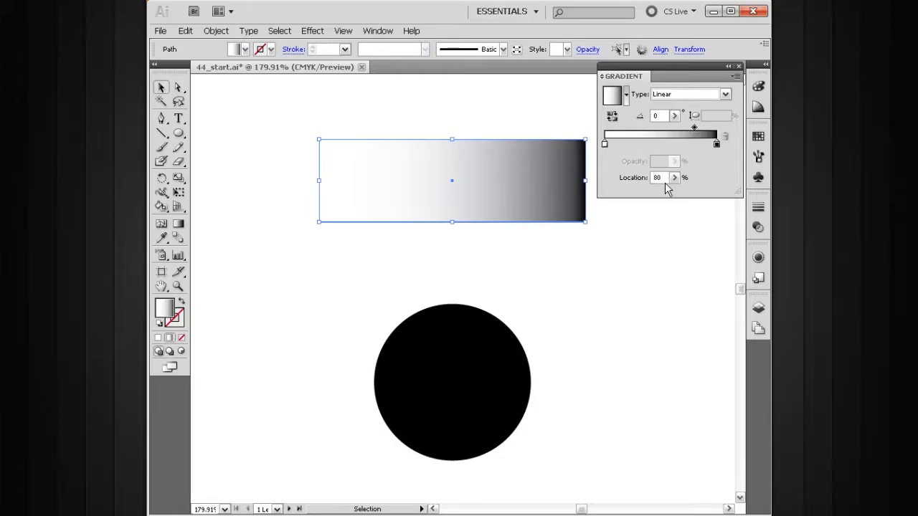
drag(694, 127, 660, 128)
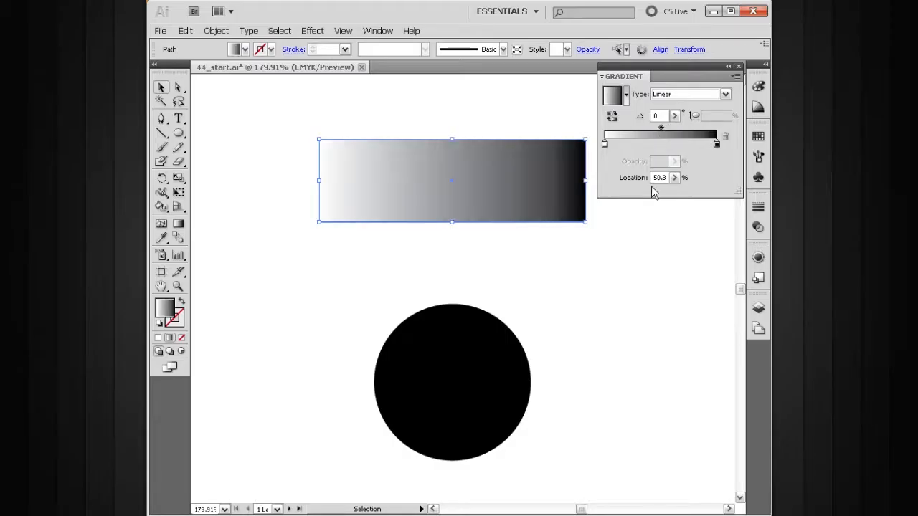
drag(666, 177, 643, 175)
key(BackSpace)
click(605, 145)
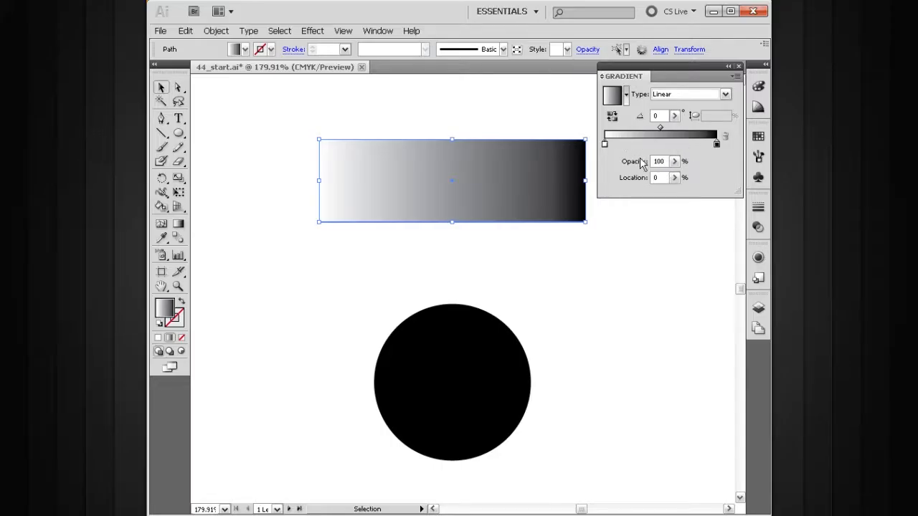
- Lower the black stop's opacity to 50% and restore it to 100%
click(716, 146)
click(674, 160)
drag(666, 178, 639, 175)
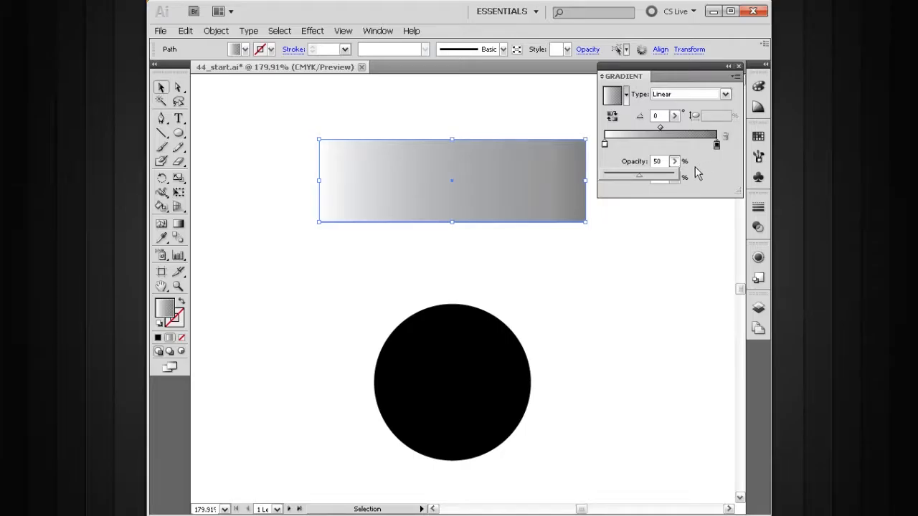
drag(656, 180, 708, 167)
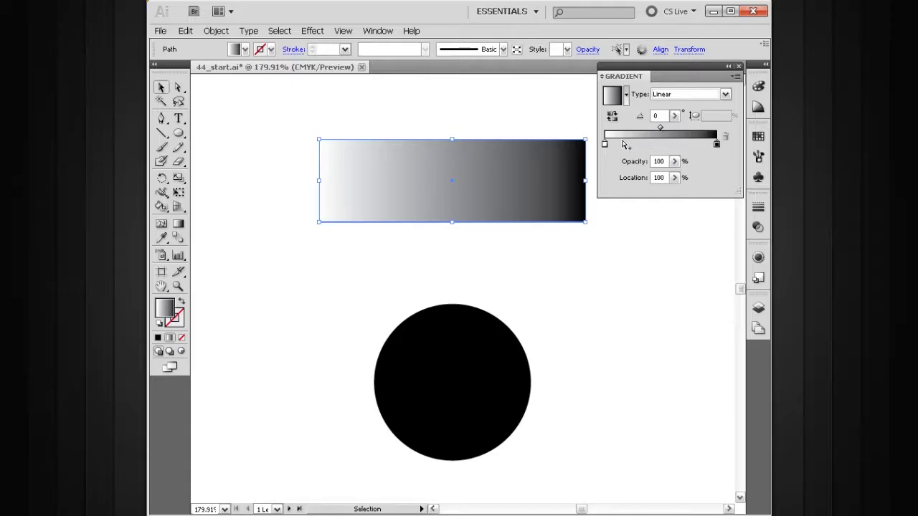
- Add an extra color stop near the black end and remove it, and repeat with a white stop at about 44.2%
click(690, 144)
key(Delete)
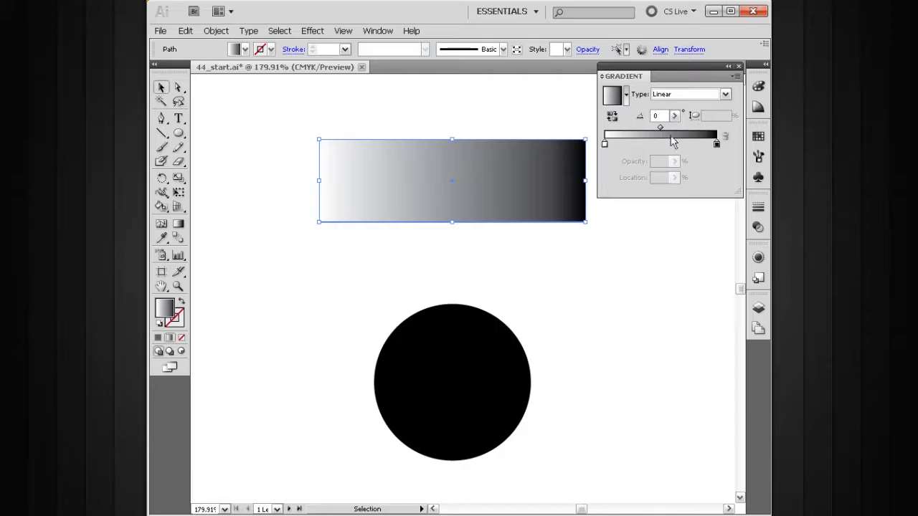
click(605, 145)
drag(606, 145, 653, 144)
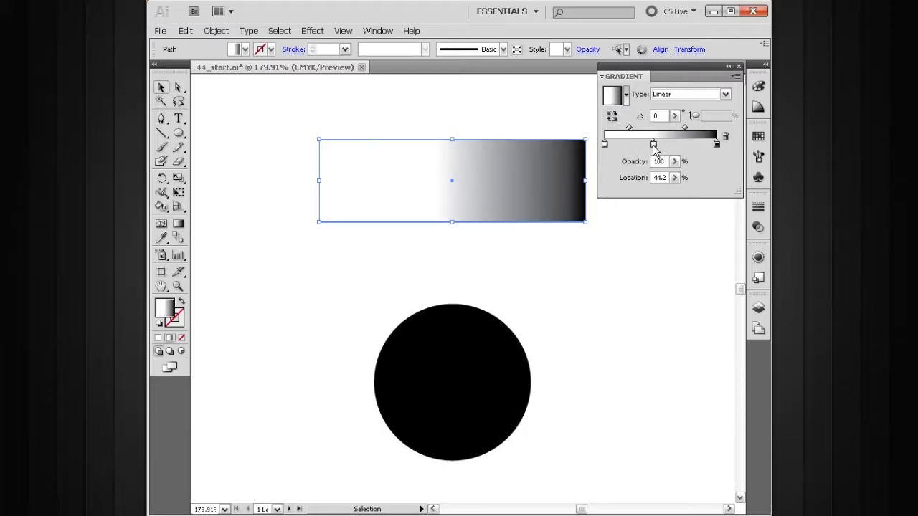
drag(653, 144, 641, 156)
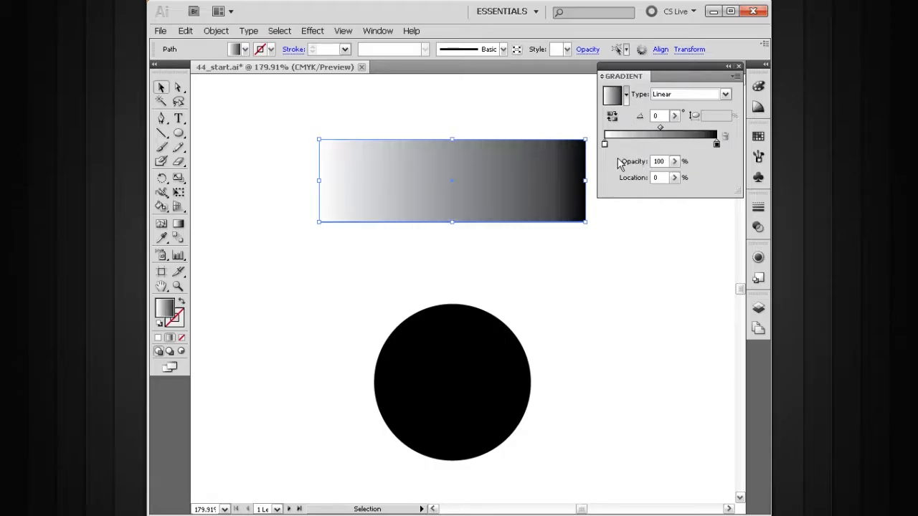
- Add a color stop just before the gradient's middle, at about 44.2%, and delete it
click(654, 145)
click(653, 146)
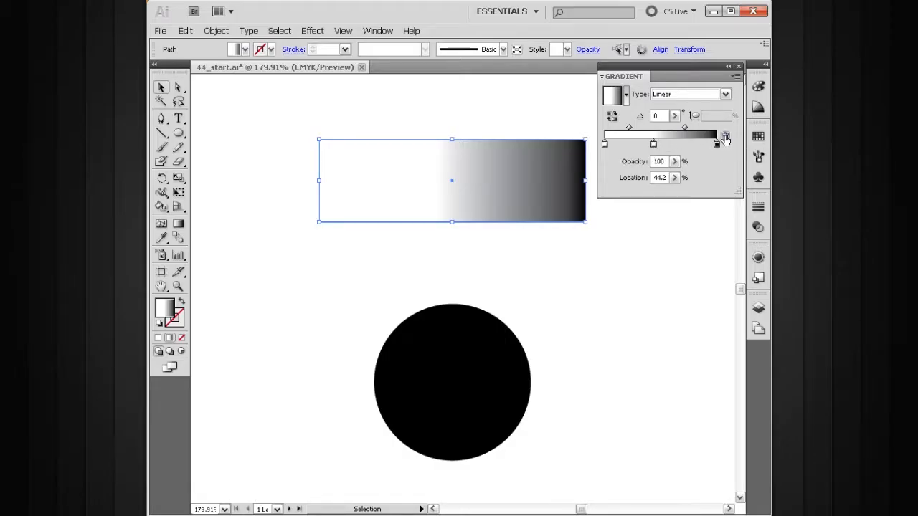
click(725, 138)
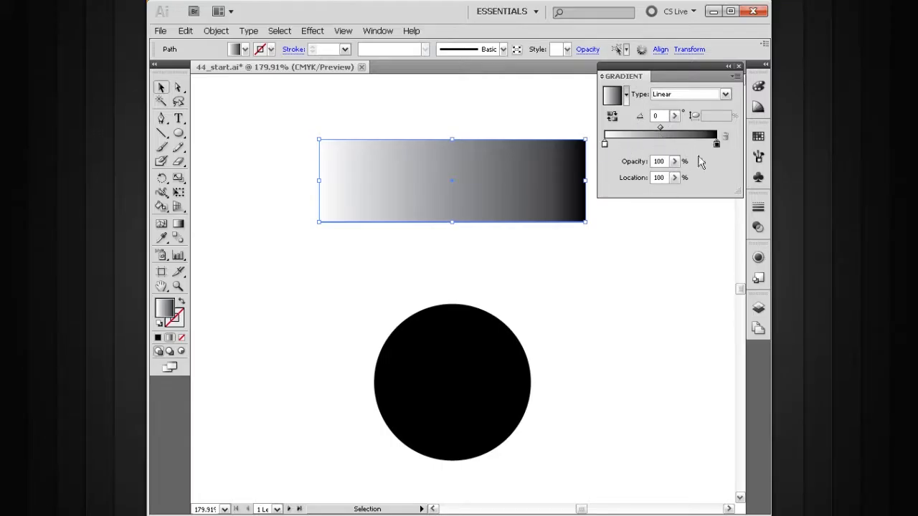
- Reposition the Gradient panel so the white stop's color options fit fully on screen
click(605, 144)
double_click(605, 145)
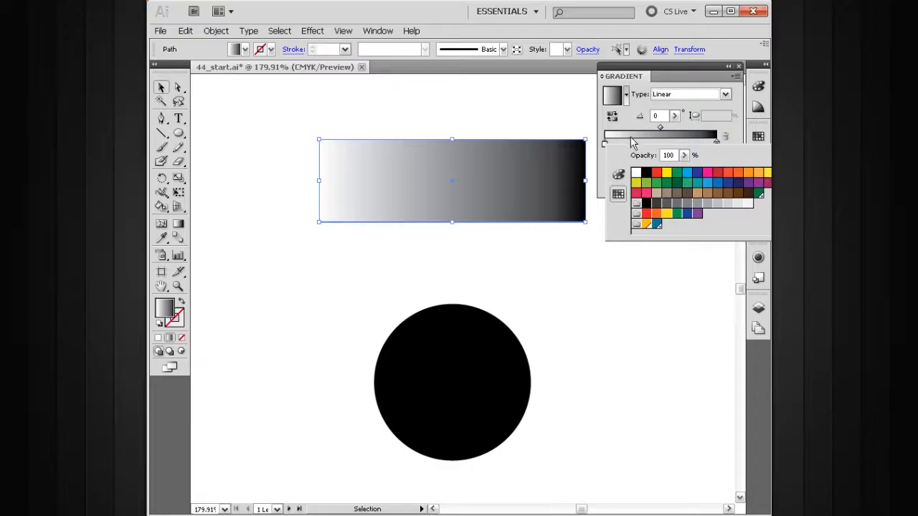
click(634, 76)
drag(651, 68, 591, 71)
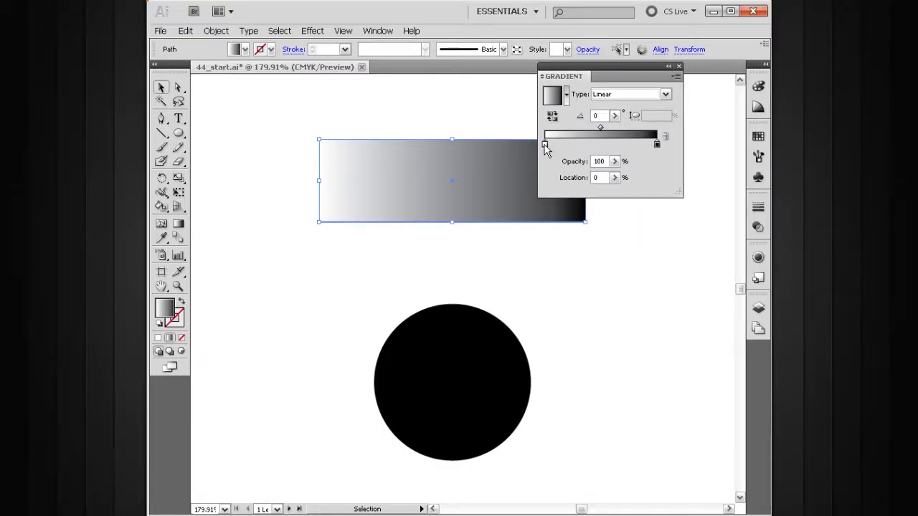
- Cycle through the color modes for the gradient's white stop and recolor it with a light orange swatch
double_click(544, 144)
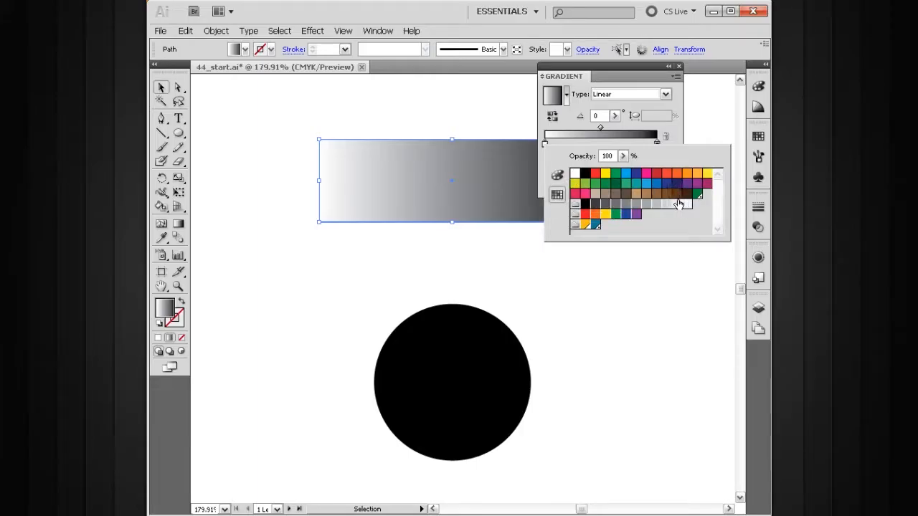
click(557, 176)
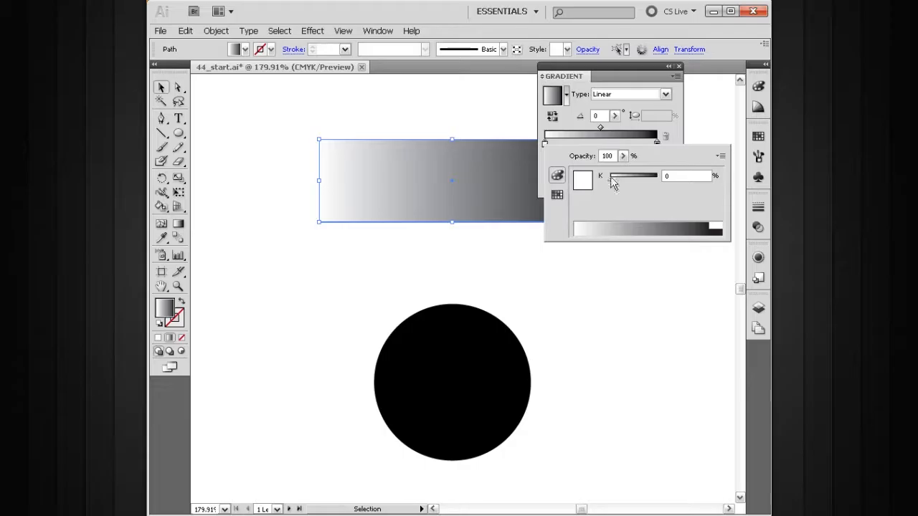
shift+click(627, 235)
shift+click(620, 233)
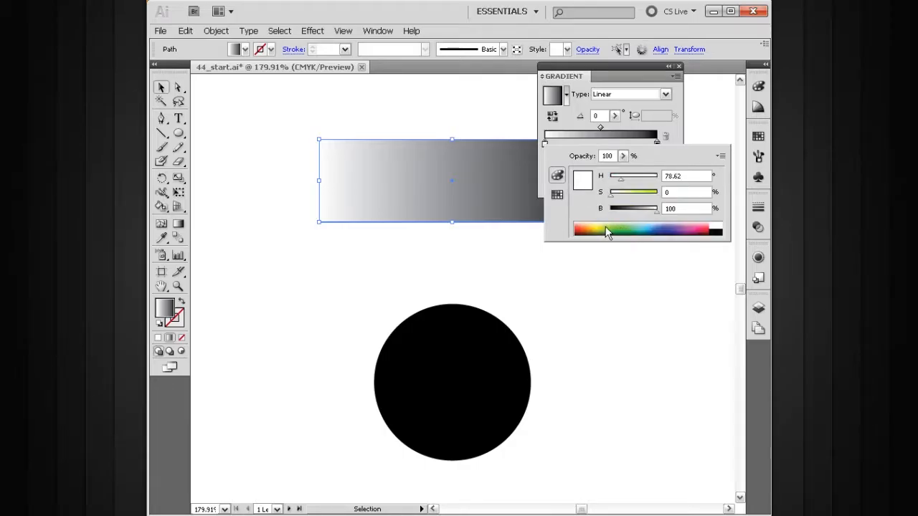
shift+click(642, 235)
shift+click(640, 233)
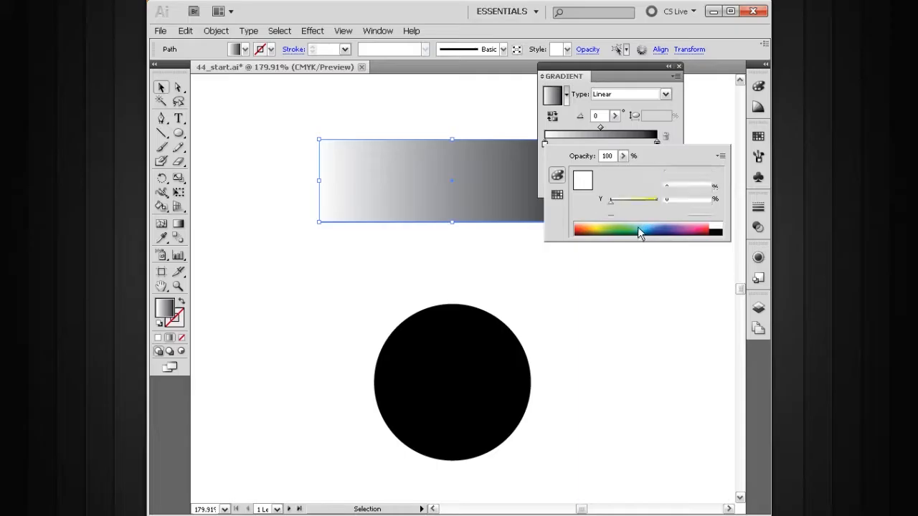
shift+click(617, 230)
shift+click(614, 228)
shift+click(619, 235)
click(558, 197)
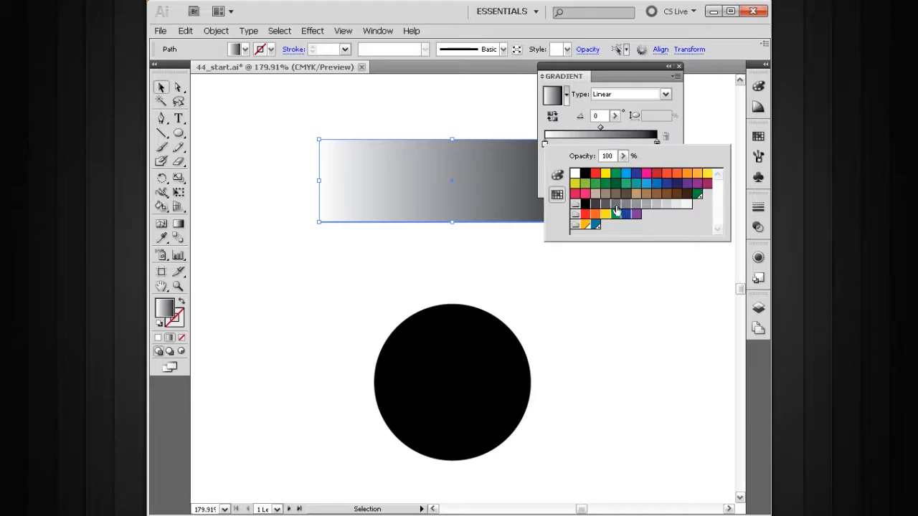
click(696, 174)
click(675, 130)
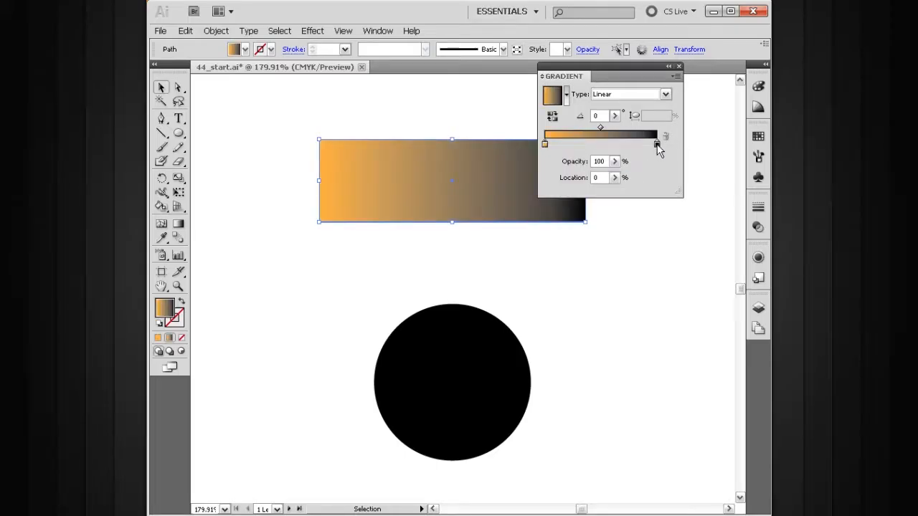
- Recolor the gradient's black end stop with a dark red swatch
double_click(656, 146)
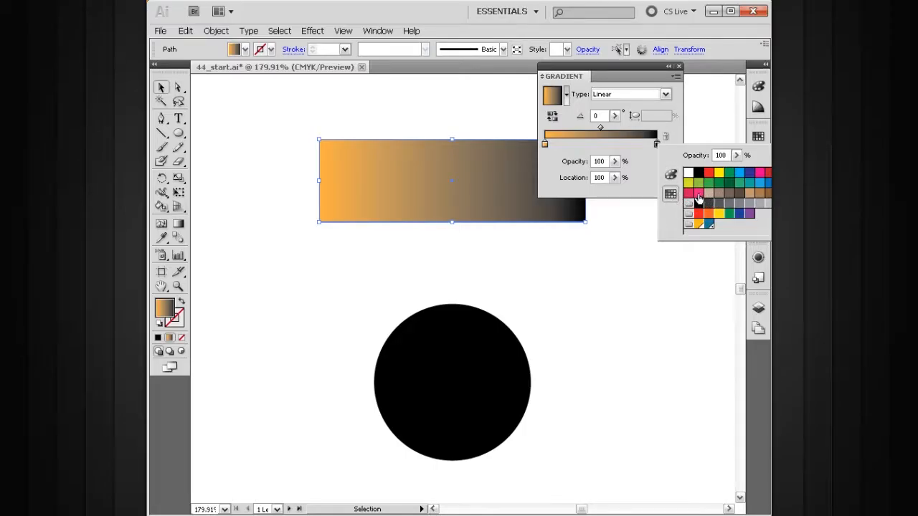
click(768, 175)
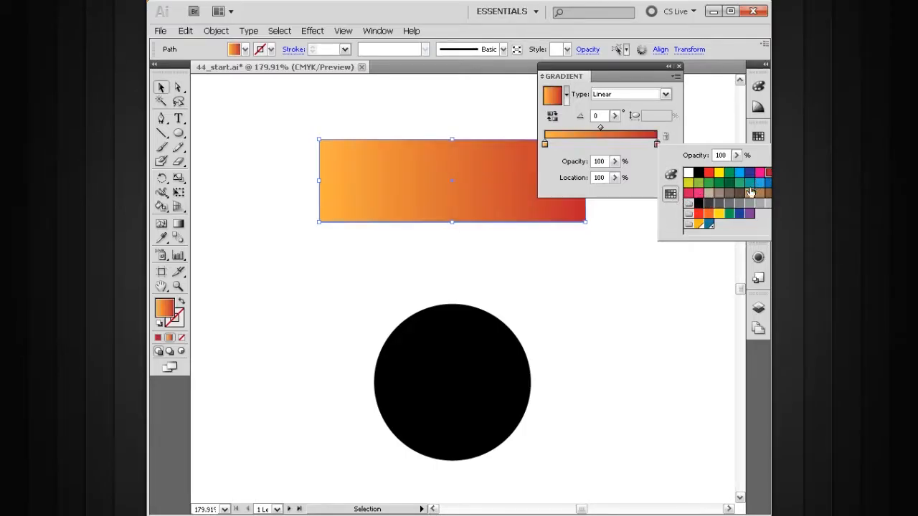
click(638, 70)
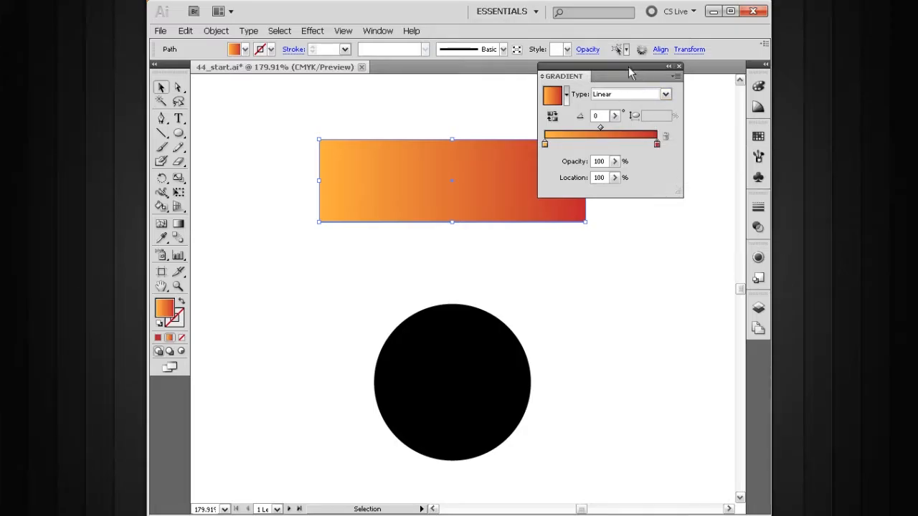
- Move the Gradient panel clear of the rectangle and add a black swatch as a gradient stop at about 50.9%
drag(620, 66, 663, 274)
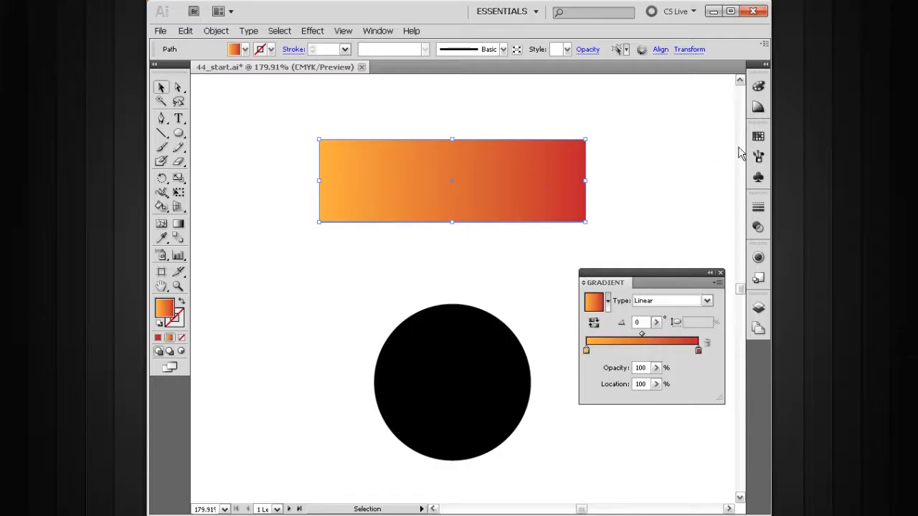
click(758, 136)
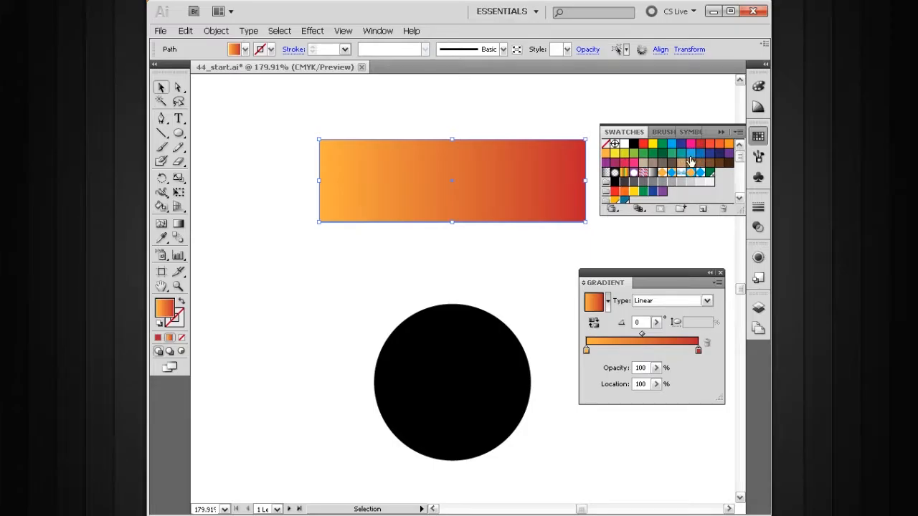
mouse_move(634, 146)
mouse_down()
mouse_move(651, 243)
mouse_move(632, 294)
mouse_move(643, 349)
mouse_up()
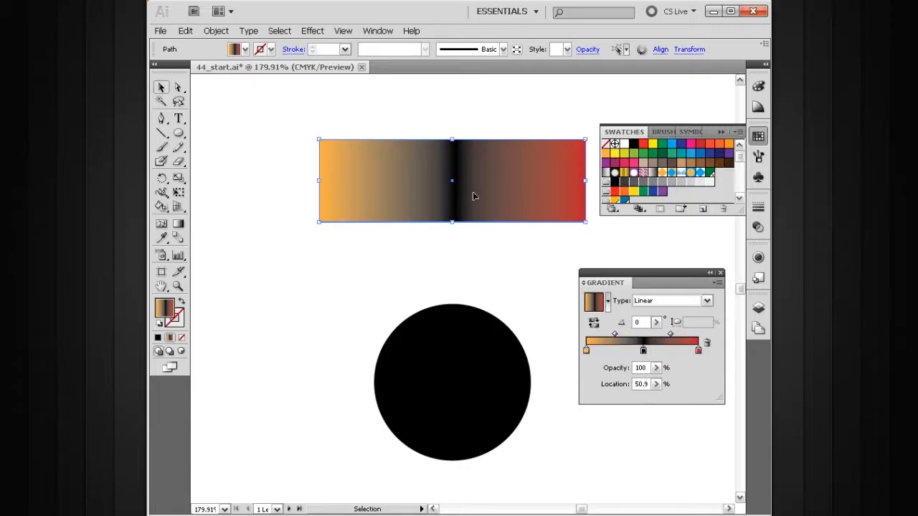
- Undo the black gradient stop, collapse the Swatches panel and move the Gradient panel up beside the rectangle
key(ctrl+z)
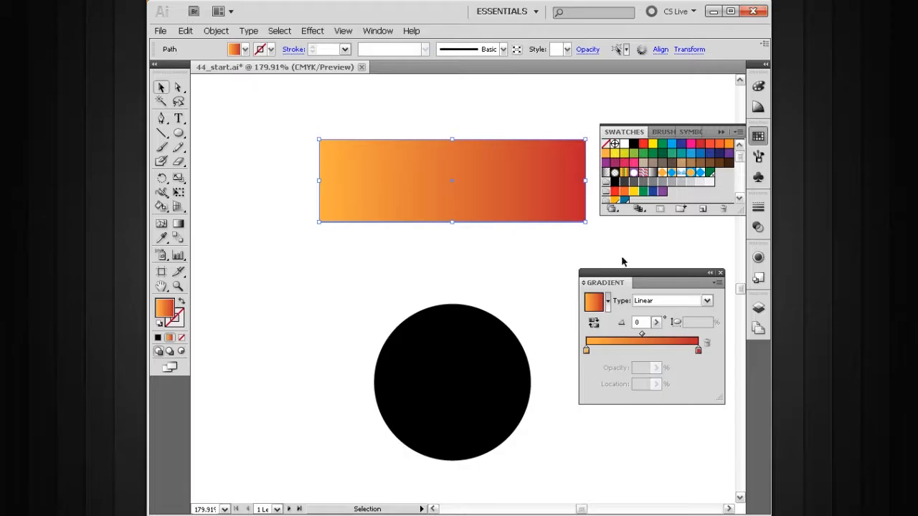
click(721, 132)
drag(662, 270, 680, 65)
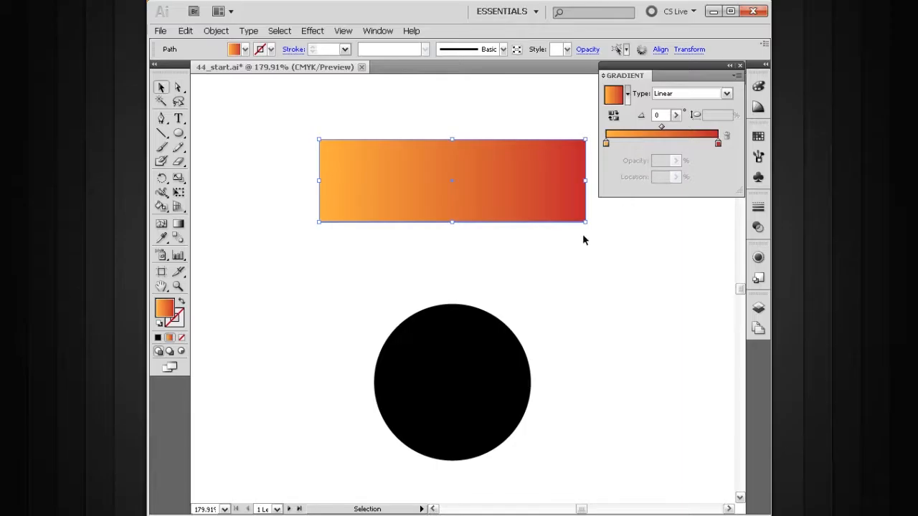
- Select the black circle and fill it with the orange-to-red gradient using the Radial type and the Gradient tool
click(497, 284)
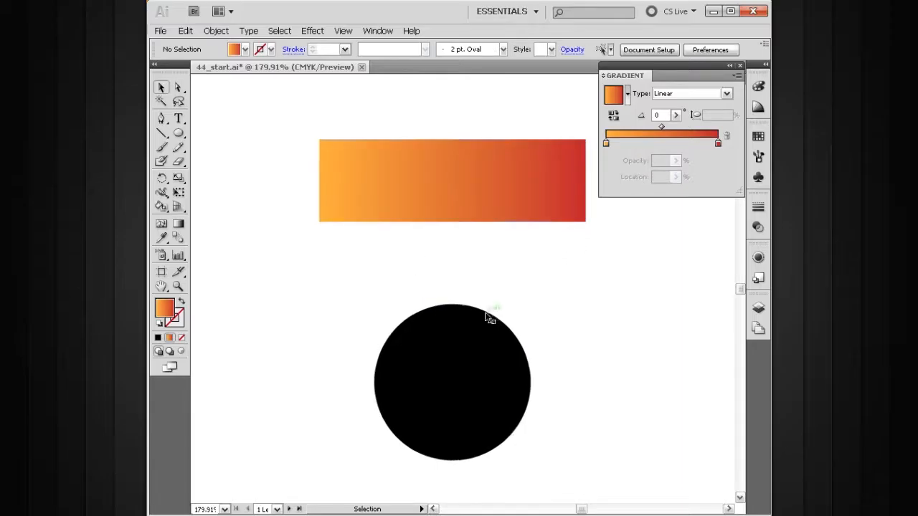
drag(498, 261, 443, 372)
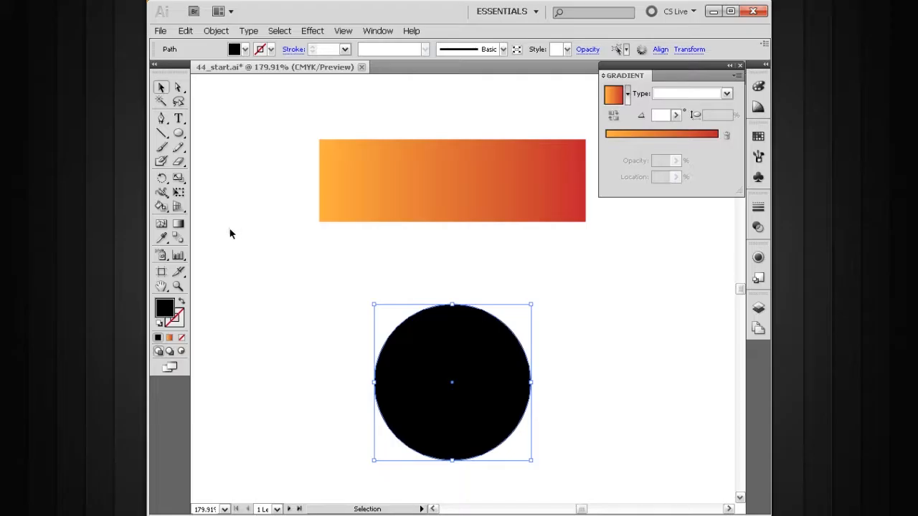
key(g)
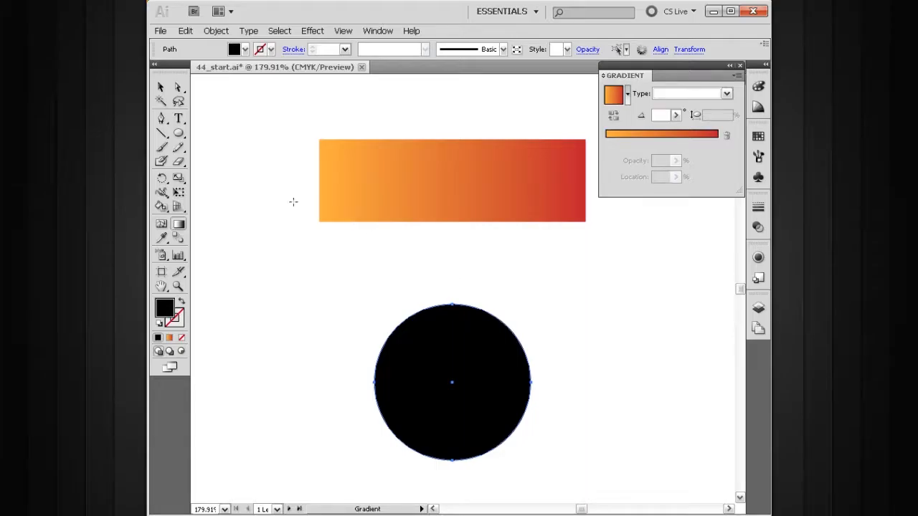
click(678, 94)
click(674, 106)
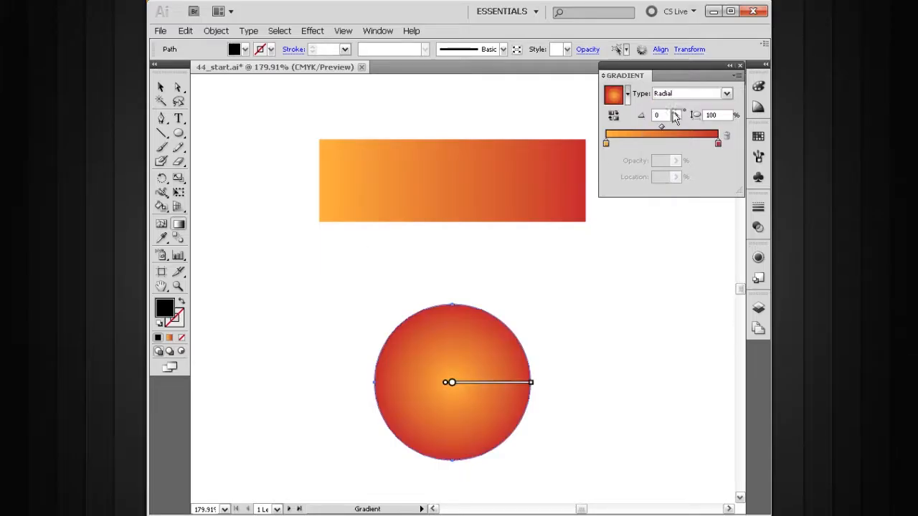
- Extend the radial gradient's outer end well beyond the circle's right edge
drag(465, 329, 451, 279)
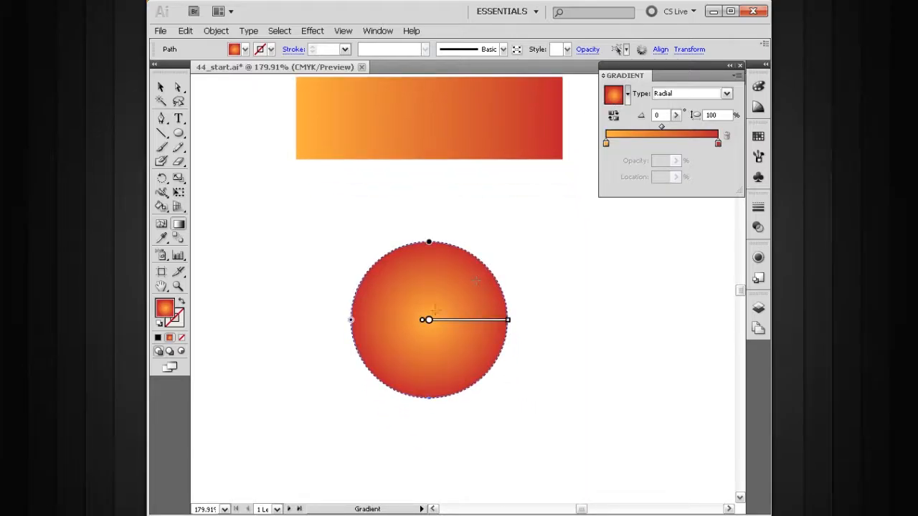
mouse_move(431, 329)
drag(559, 225, 319, 414)
drag(471, 313, 453, 322)
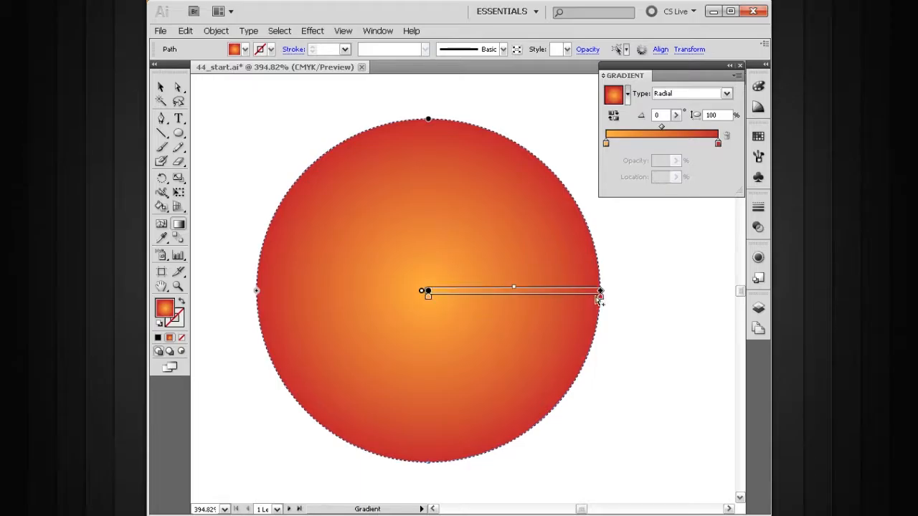
drag(600, 294, 676, 293)
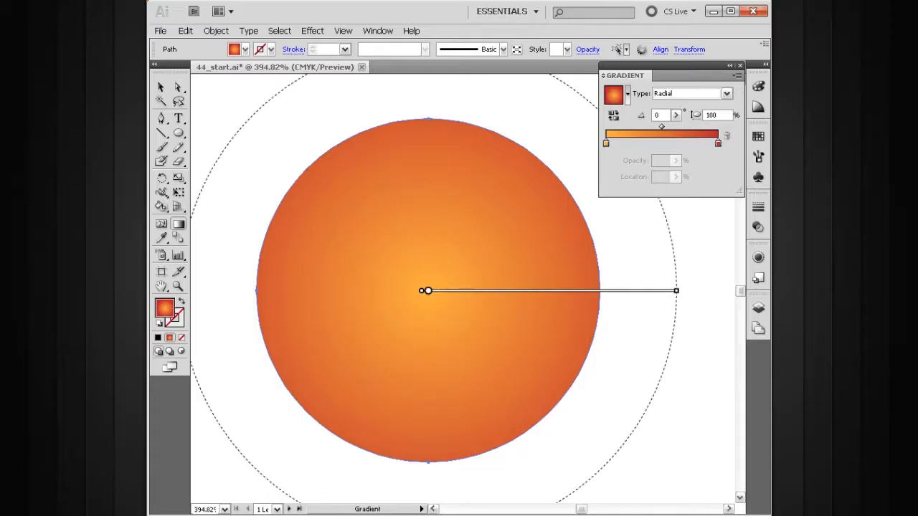
- Open the color options of the circle's central orange gradient stop, look through its color mixer and swatches, and close them
mouse_move(527, 297)
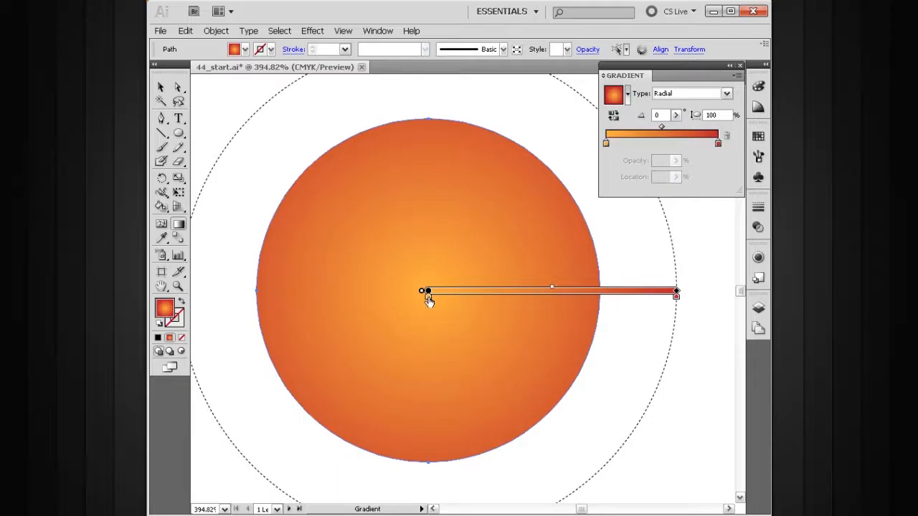
mouse_move(428, 300)
mouse_down()
mouse_move(454, 301)
mouse_move(428, 300)
mouse_up()
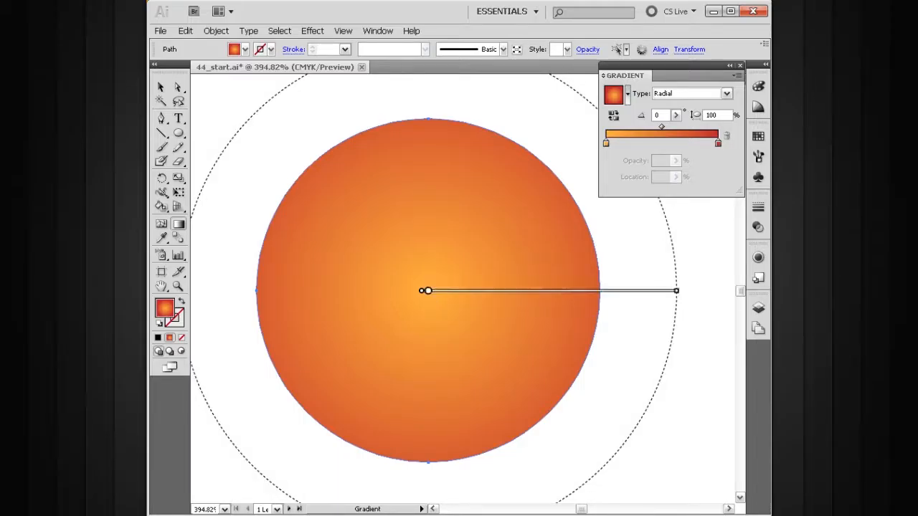
double_click(428, 296)
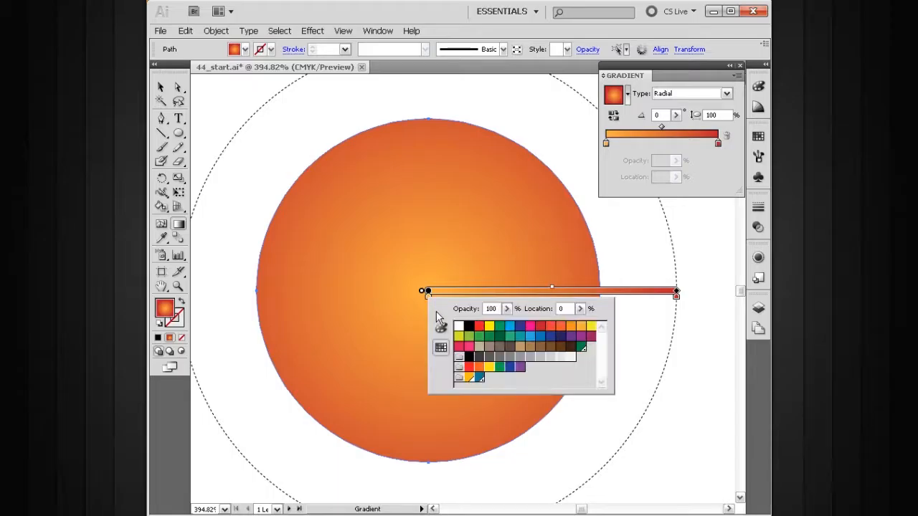
click(440, 327)
click(440, 348)
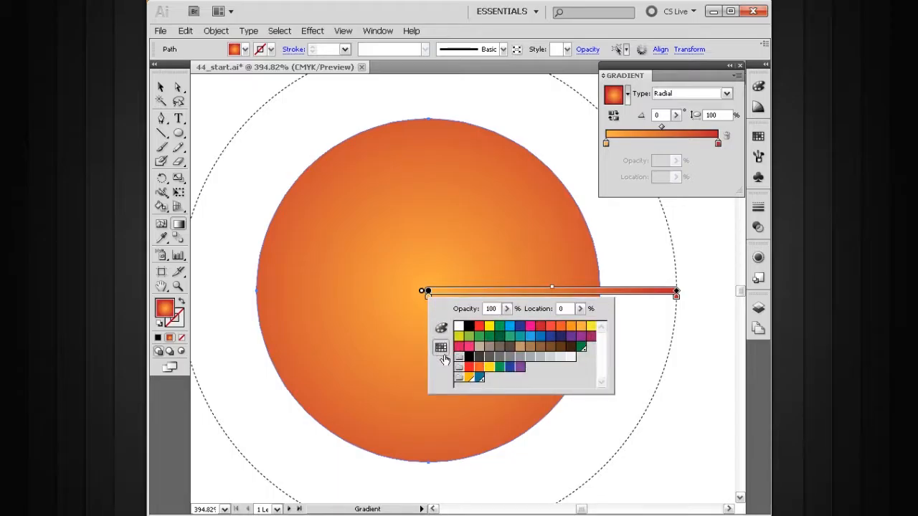
click(601, 232)
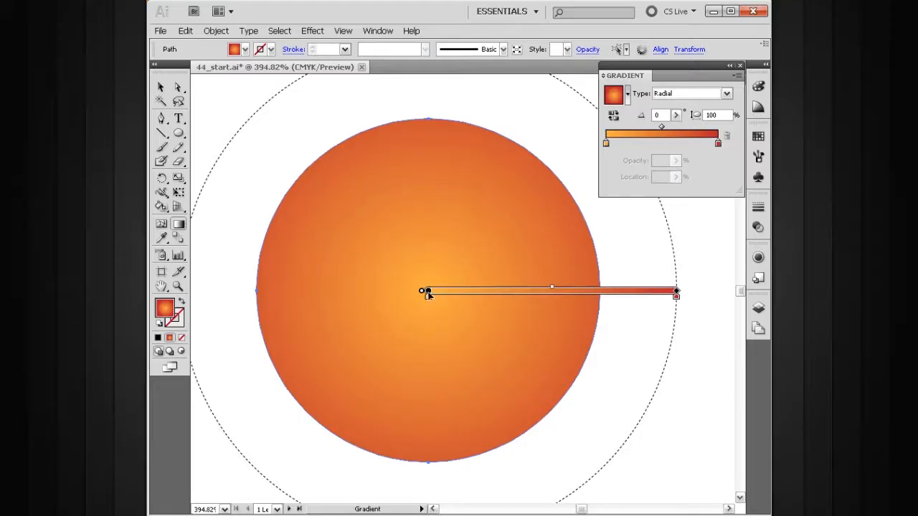
- Try shifting the radial gradient's focal point toward the circle's left side and undo the shift
mouse_move(427, 291)
mouse_down()
mouse_move(383, 317)
mouse_move(377, 290)
mouse_move(424, 266)
mouse_move(432, 274)
mouse_move(424, 293)
mouse_move(342, 293)
mouse_up()
key(ctrl+z)
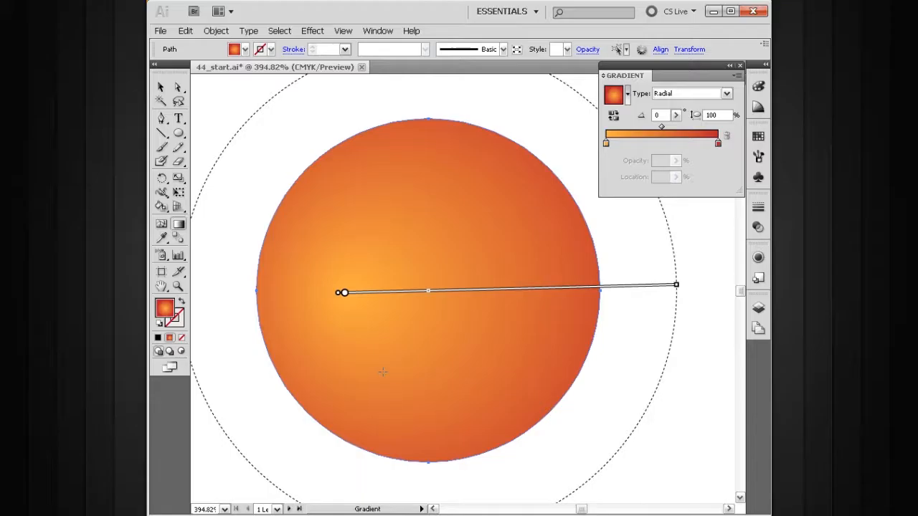
key(ctrl+z)
- Enlarge the circle's radial gradient slightly by its dashed outline and rotate it to about -1.4°
drag(464, 298, 455, 331)
ctrl+alt+click(460, 329)
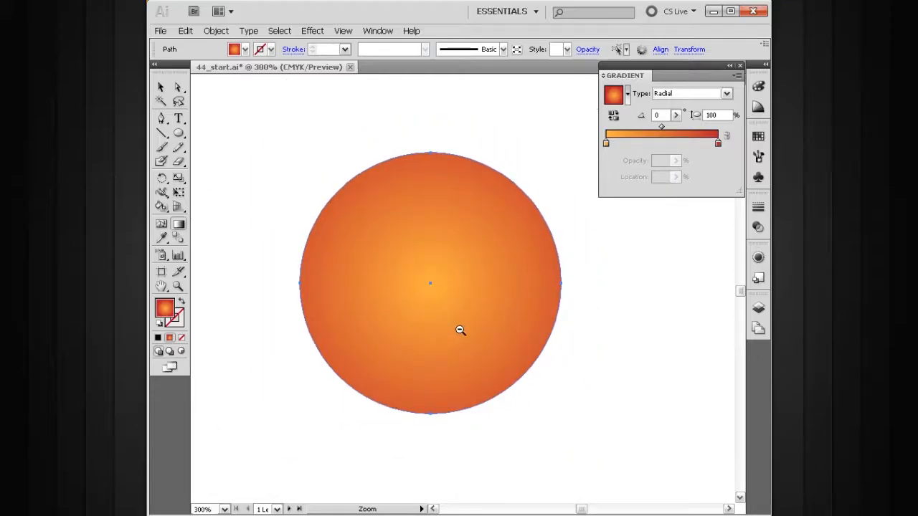
ctrl+alt+click(460, 330)
key(g)
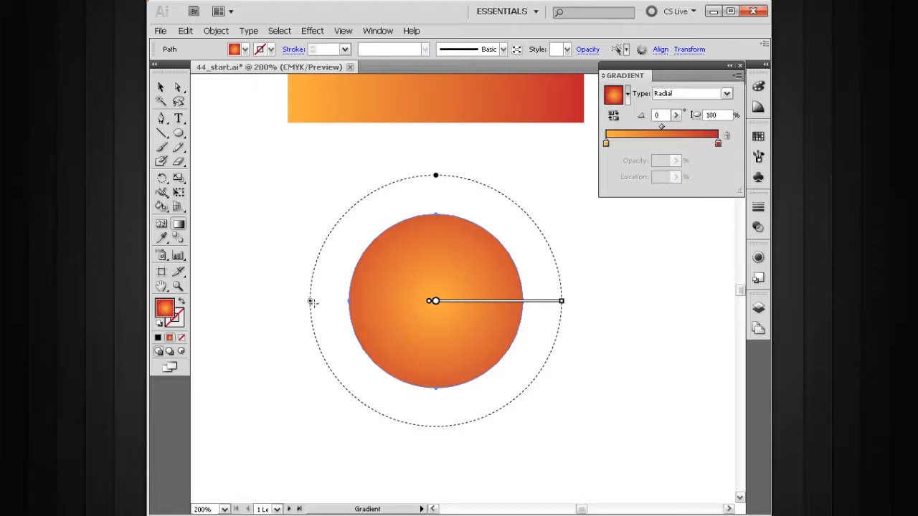
mouse_move(312, 303)
mouse_down()
mouse_move(294, 302)
mouse_move(308, 303)
mouse_up()
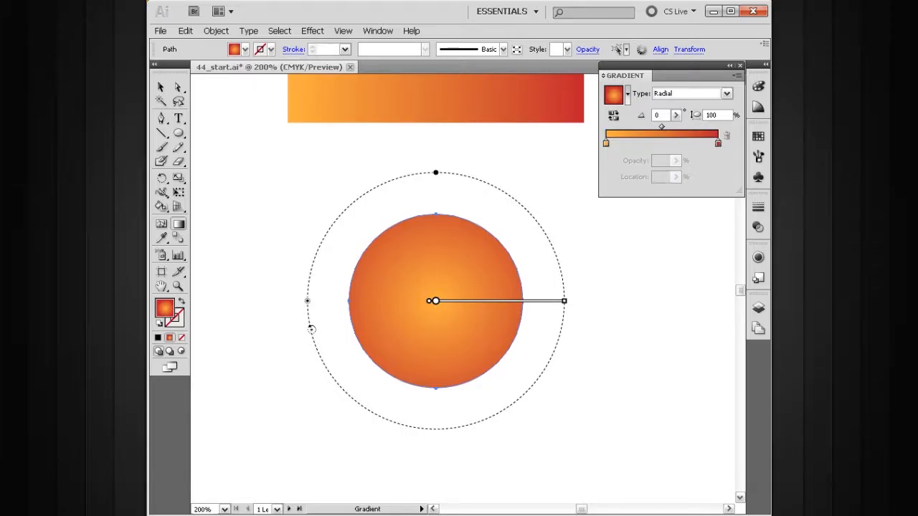
mouse_move(310, 330)
mouse_down()
mouse_move(352, 395)
mouse_move(323, 366)
mouse_move(311, 292)
mouse_move(312, 326)
mouse_up()
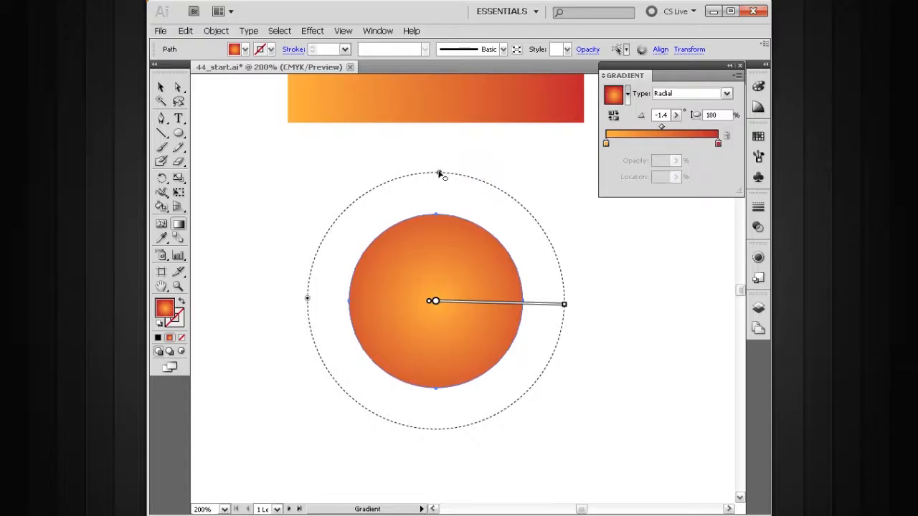
- Flatten the radial gradient into an ellipse with an aspect ratio of about 49% and rotate it to about 0.42°
drag(439, 174, 427, 221)
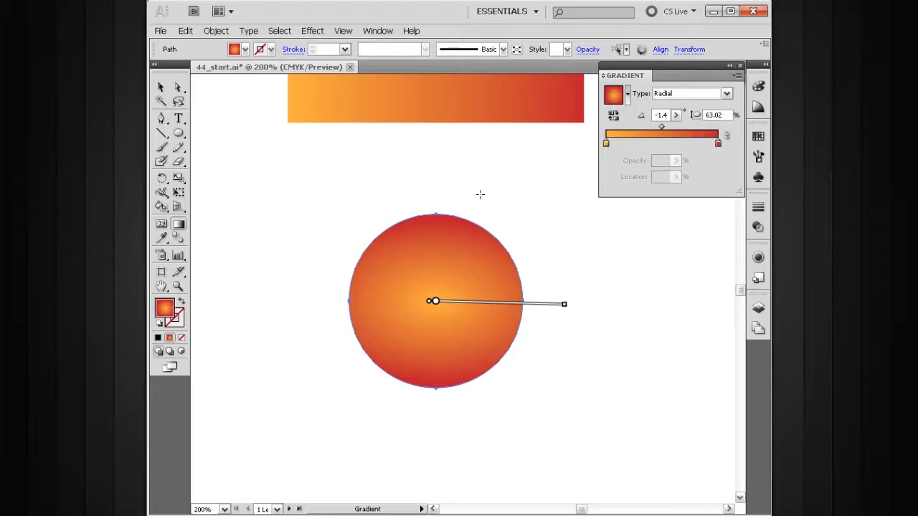
mouse_move(437, 220)
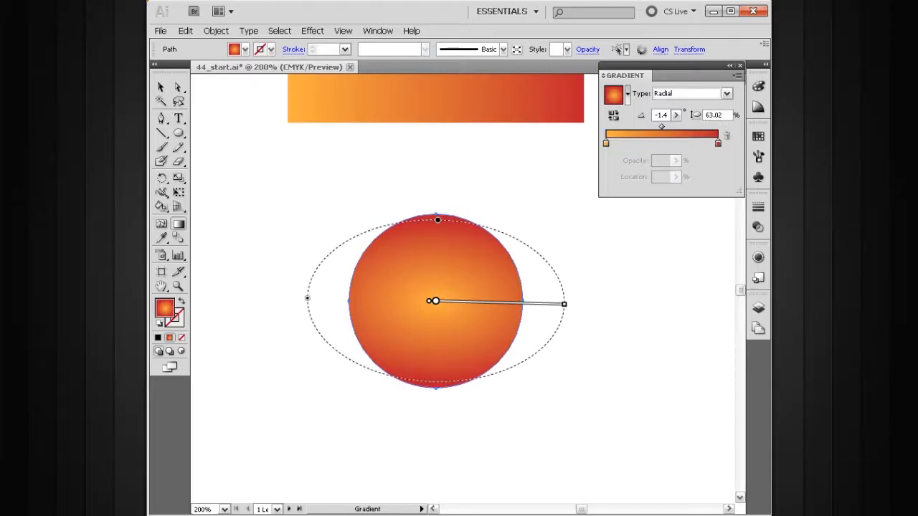
drag(439, 222, 436, 238)
drag(567, 303, 564, 301)
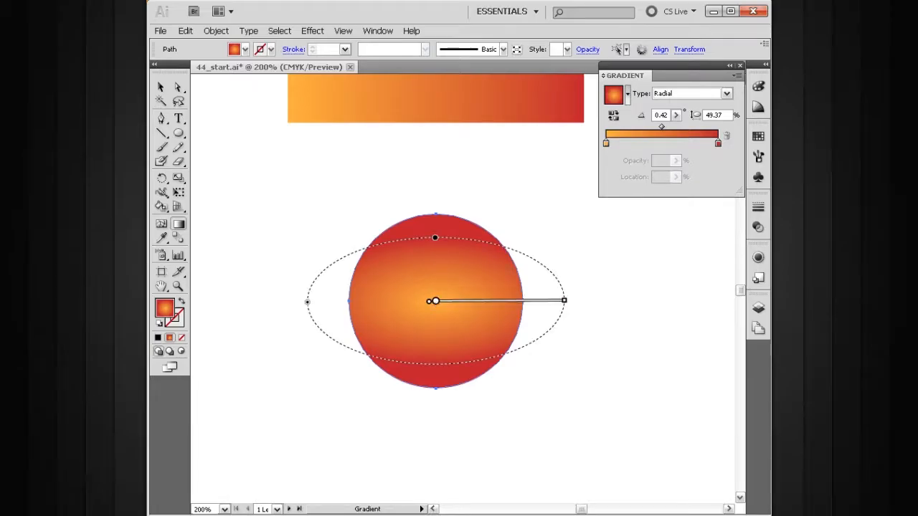
- Save the circle's radial gradient as a swatch and open the Swatches panel to show it
click(628, 95)
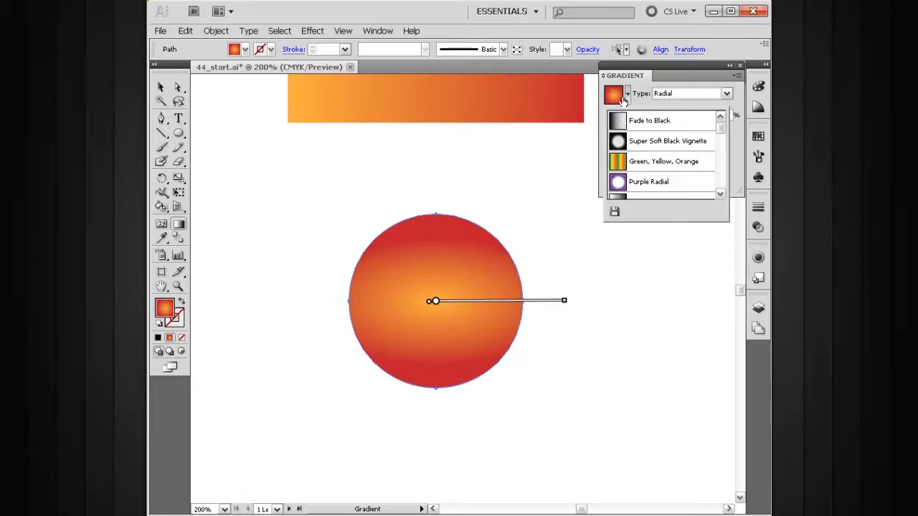
click(614, 213)
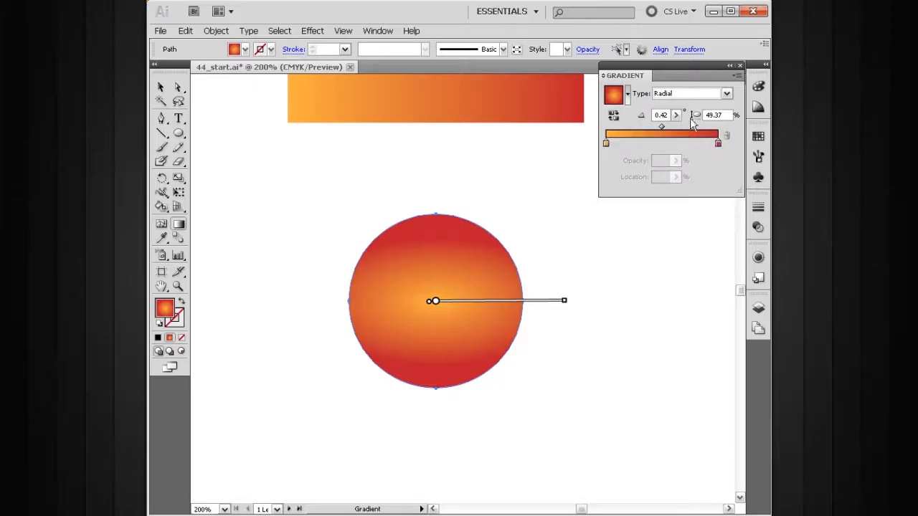
click(757, 136)
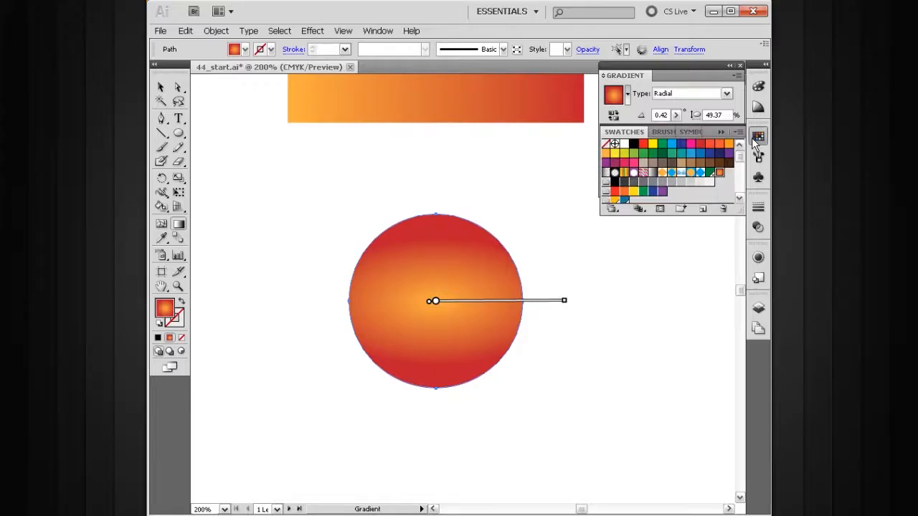